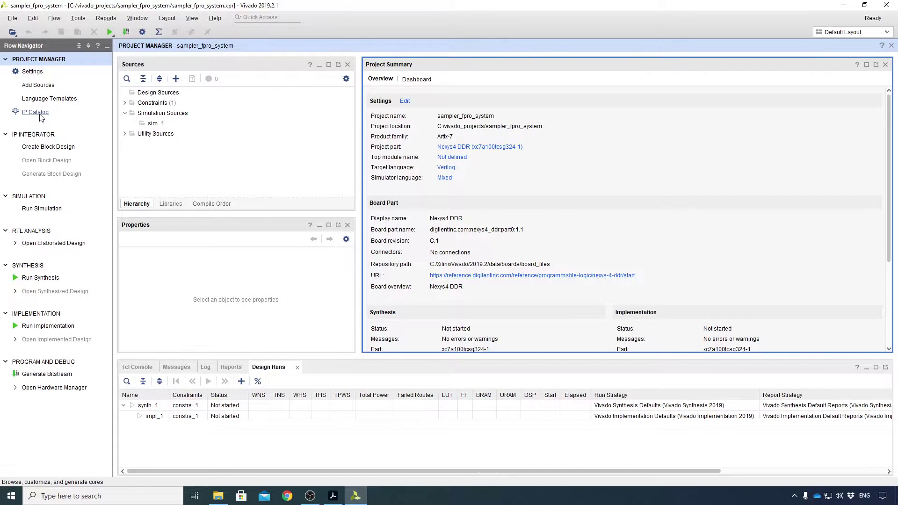
Step: Search the IP Catalog for "xadc" and open the XADC Wizard for customization
left_click(37, 113)
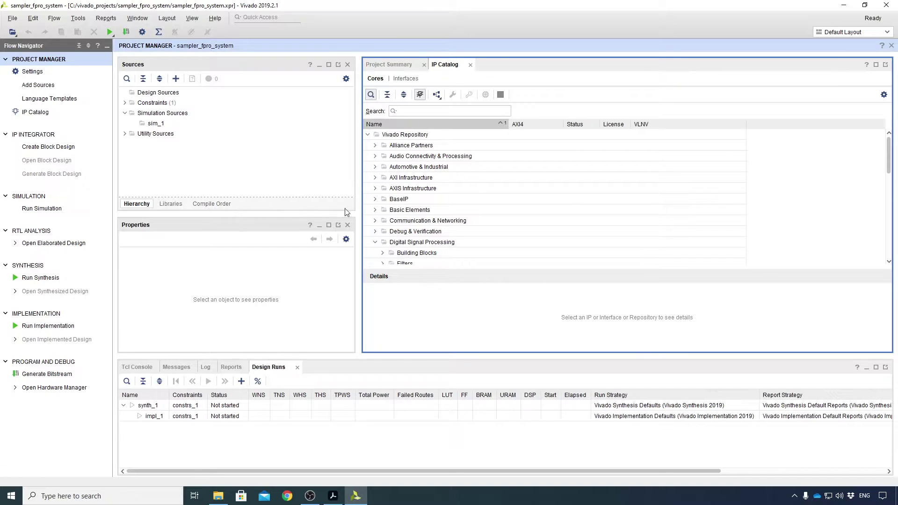
left_click(410, 111)
type("xadc")
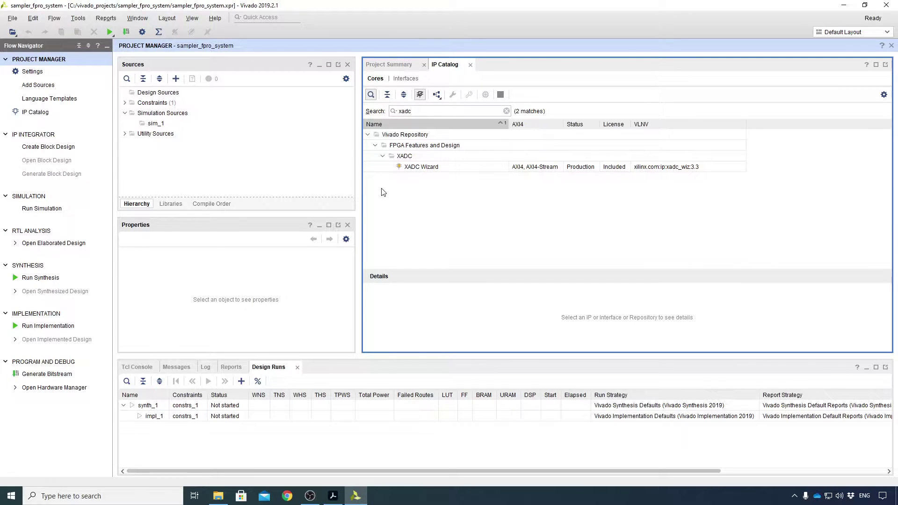
left_click(430, 168)
double_click(430, 168)
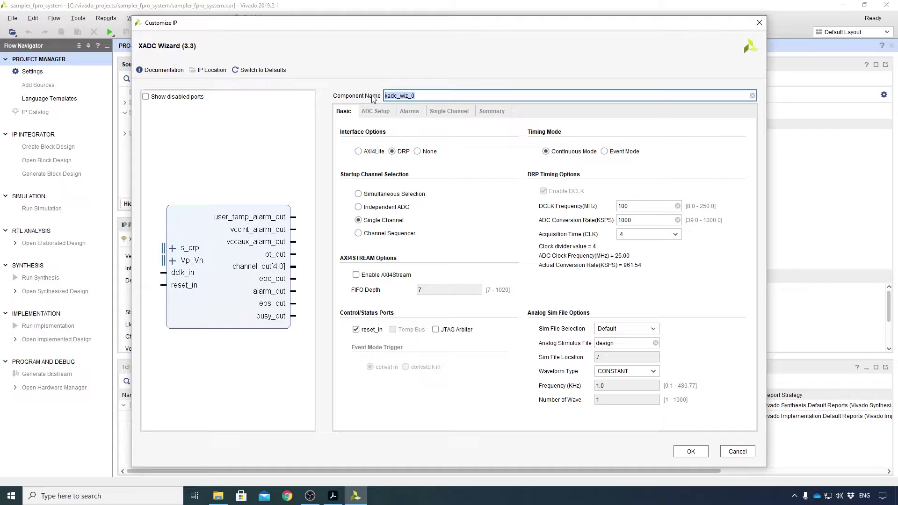
Step: Name the component xadc_fpro and set its startup channel selection to Channel Sequencer
type("xadc_fpro")
left_click(359, 234)
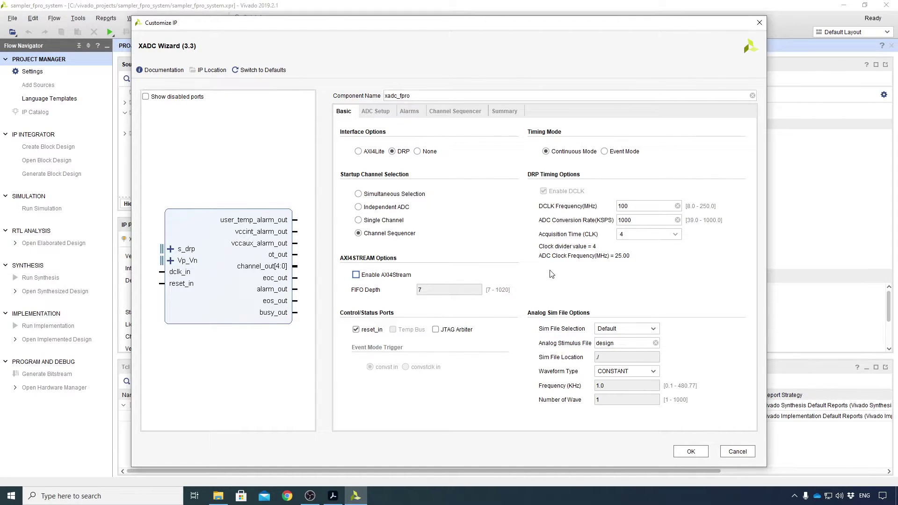
Step: Review the available sequencer modes in the ADC setup, keeping Continuous
left_click(377, 111)
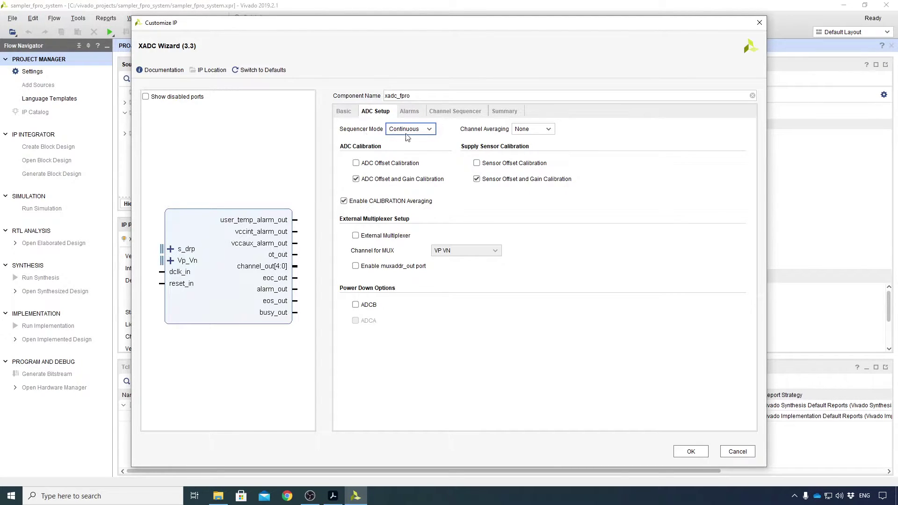
left_click(431, 129)
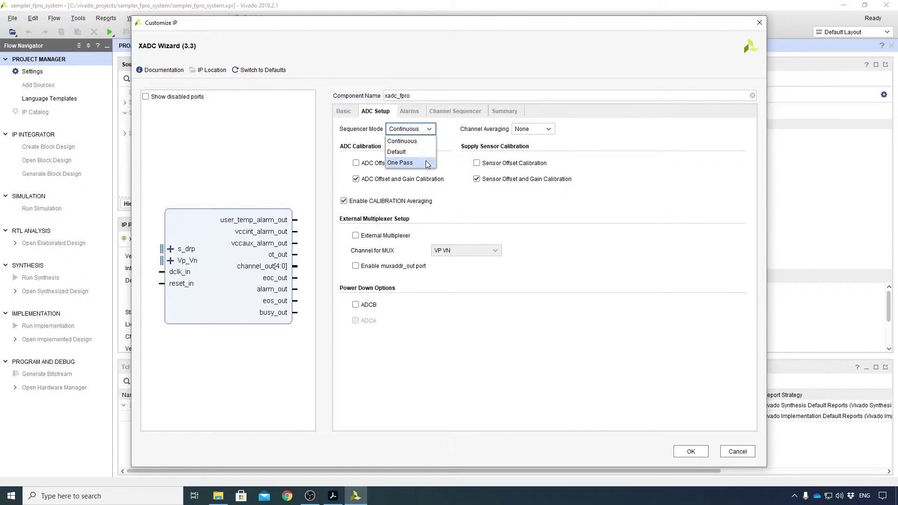
left_click(443, 134)
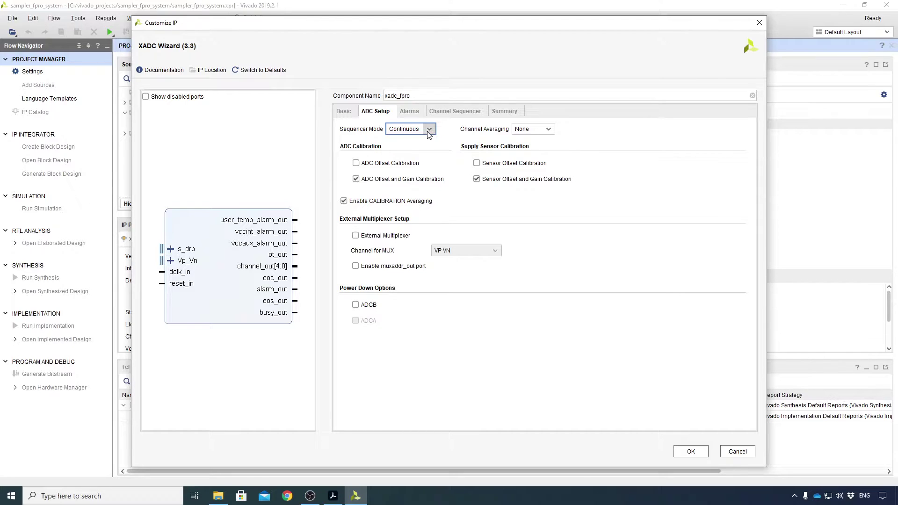
left_click(428, 129)
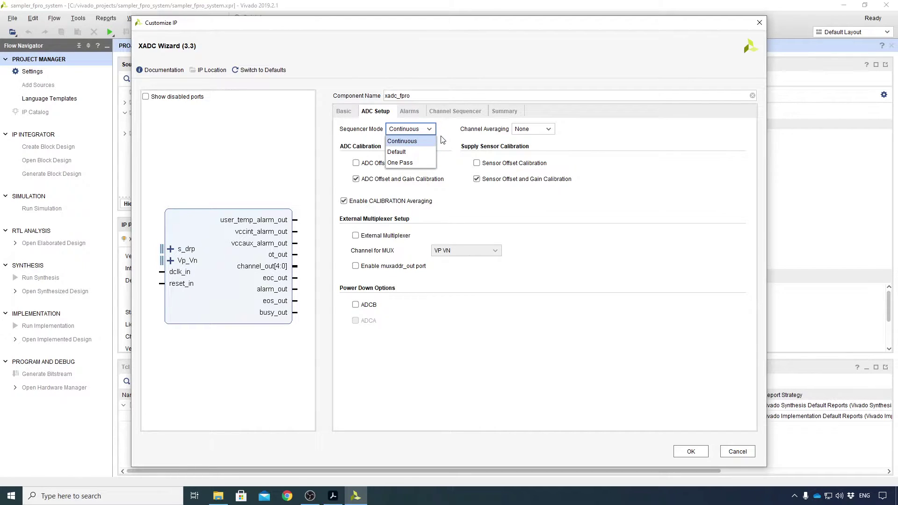
left_click(441, 140)
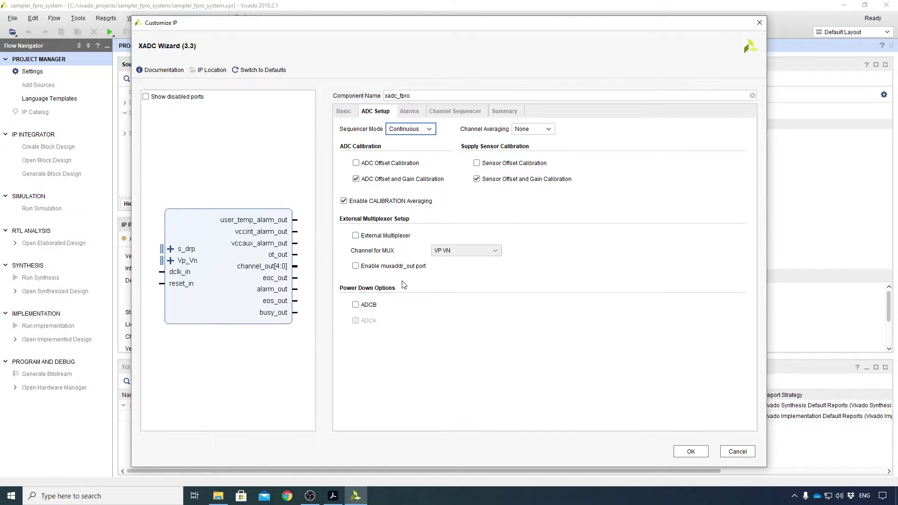
Step: Disable the Over Temperature, User Temperature, VCCINT and VCCAUX alarms
left_click(411, 112)
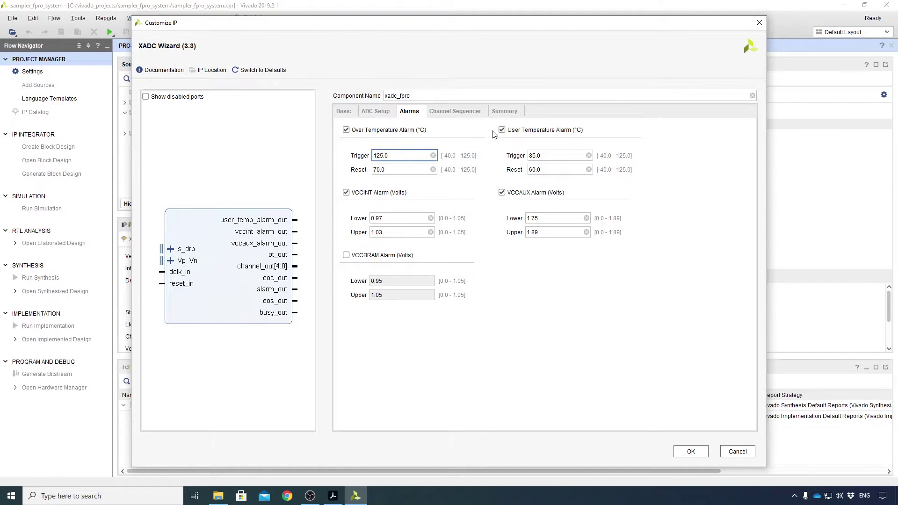
left_click(347, 130)
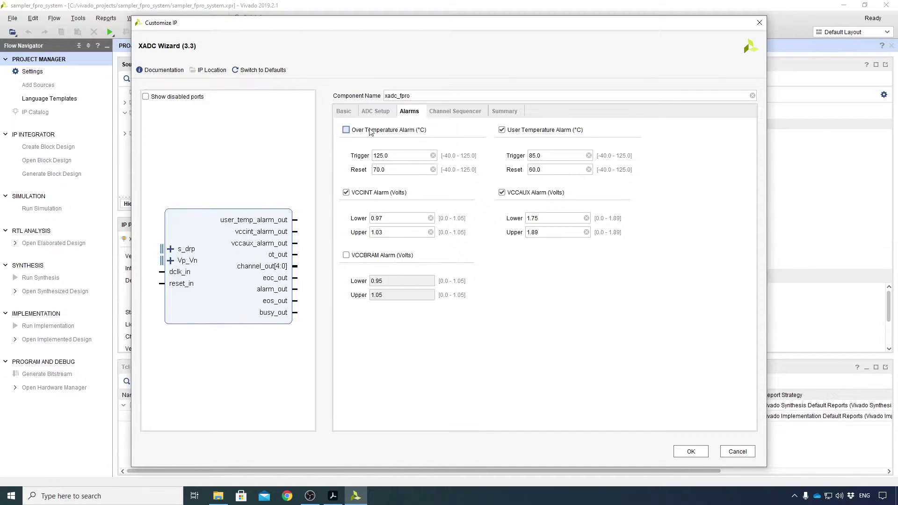
left_click(502, 130)
left_click(346, 193)
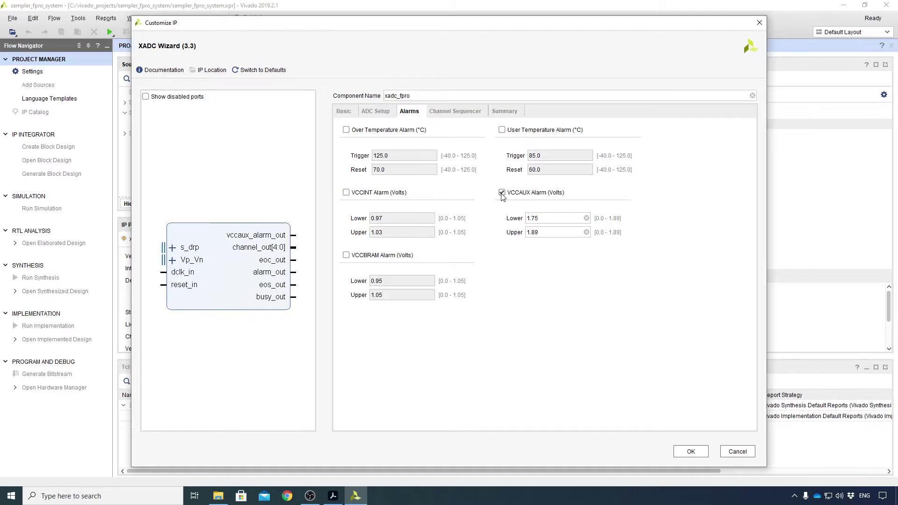
left_click(502, 192)
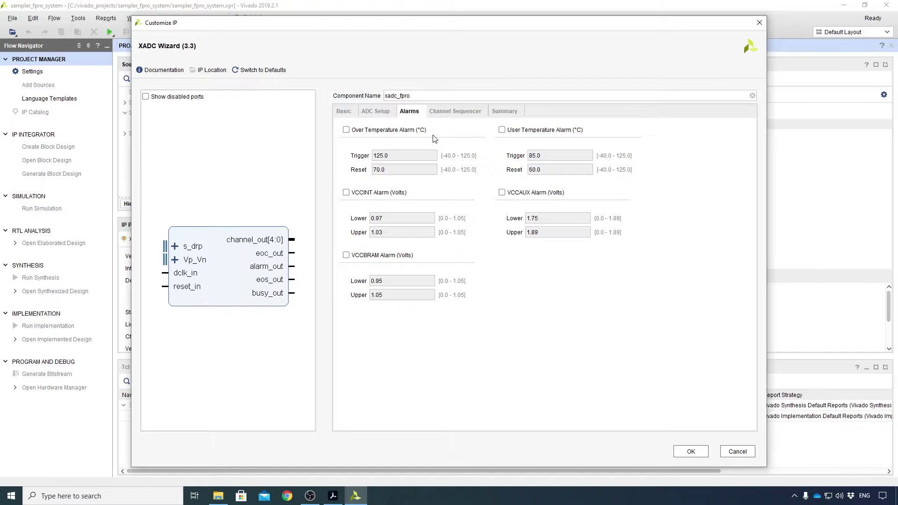
Step: Examine the channel sequencer's full channel list and its channel enable, average, bipolar and acquisition time options
left_click(466, 112)
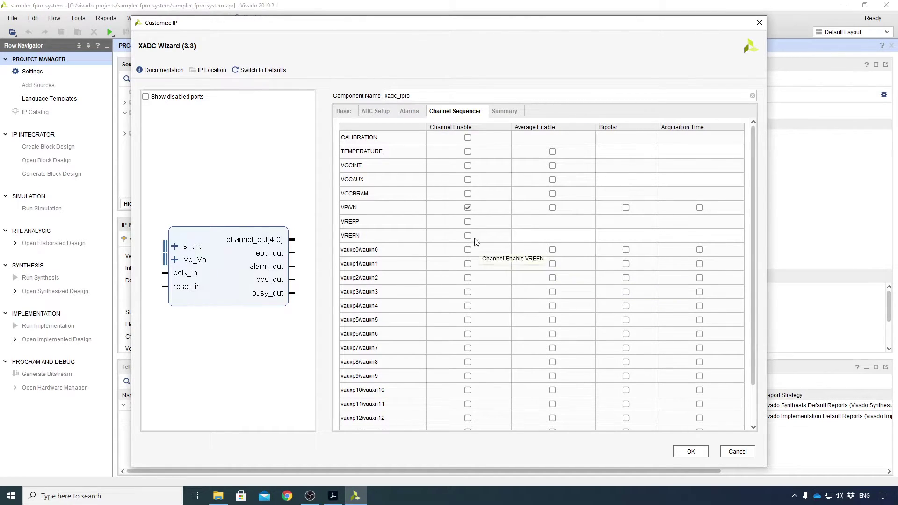
scroll(625, 180, "down", 1)
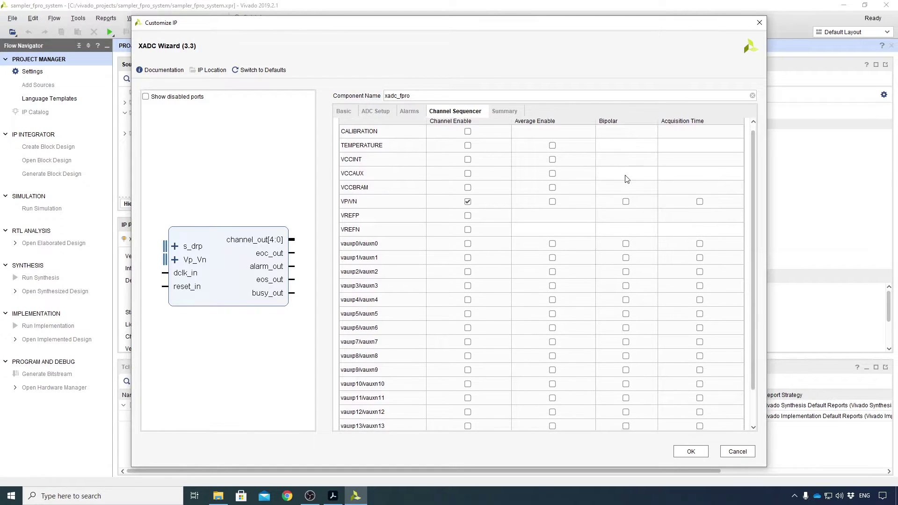
scroll(627, 197, "down", 1)
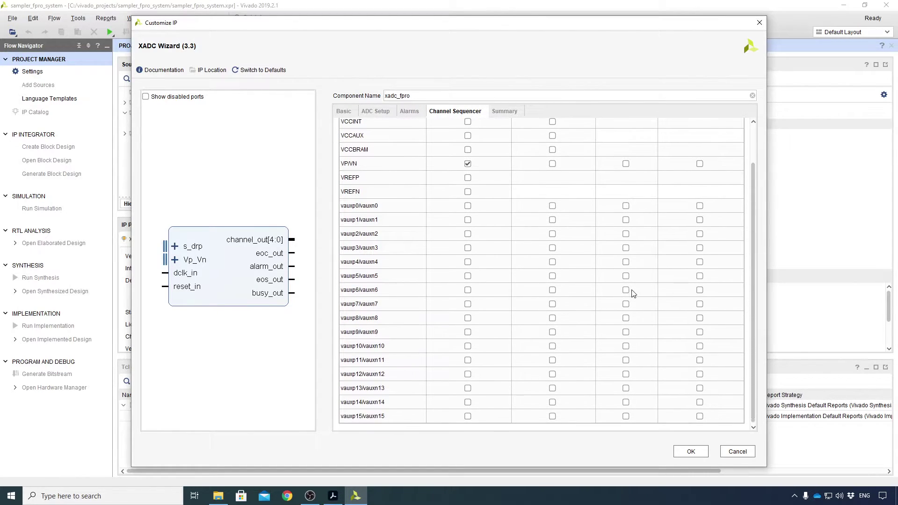
scroll(636, 287, "up", 2)
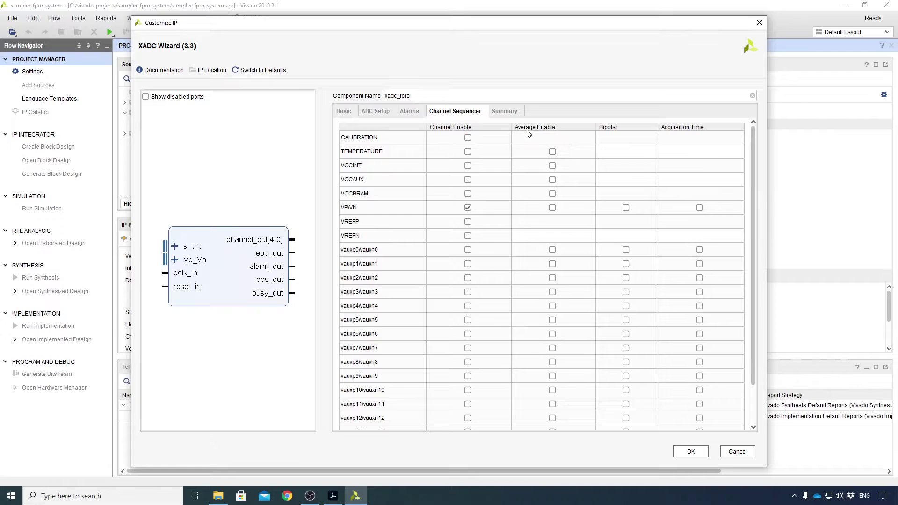
scroll(547, 160, "down", 2)
scroll(555, 313, "up", 3)
scroll(699, 159, "down", 3)
scroll(714, 192, "up", 3)
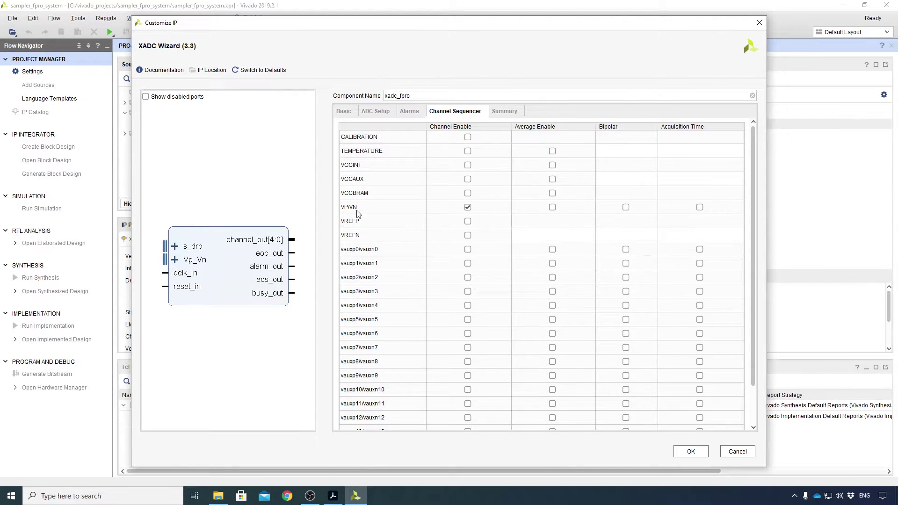
Step: Disable the VP/VN channel and enable TEMPERATURE, VCCINT, vauxp2/vauxn2, vauxp3/vauxn3, vauxp10/vauxn10 and vauxp11/vauxn11 in the channel sequencer
left_click(468, 207)
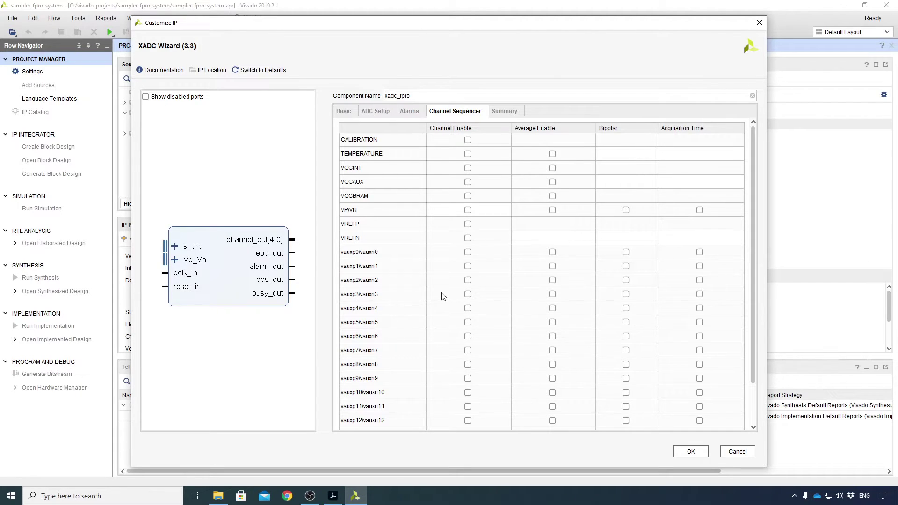
left_click(468, 154)
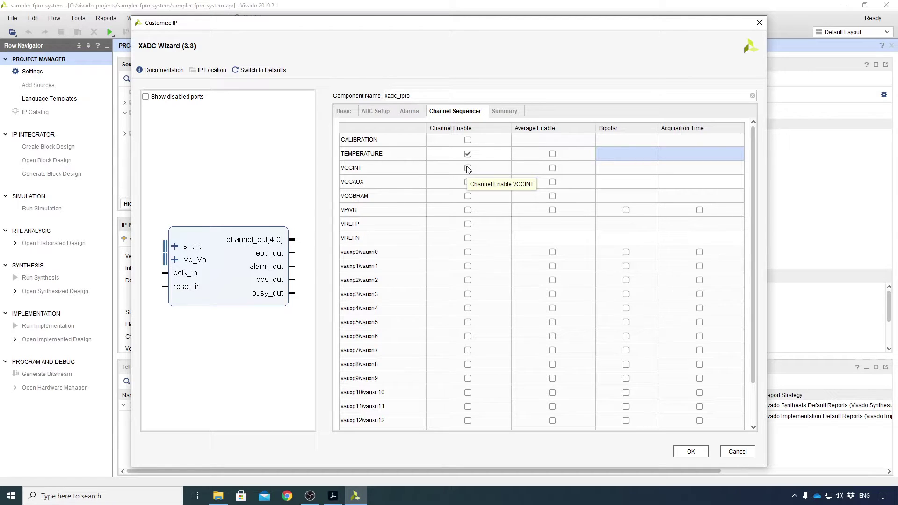
left_click(467, 168)
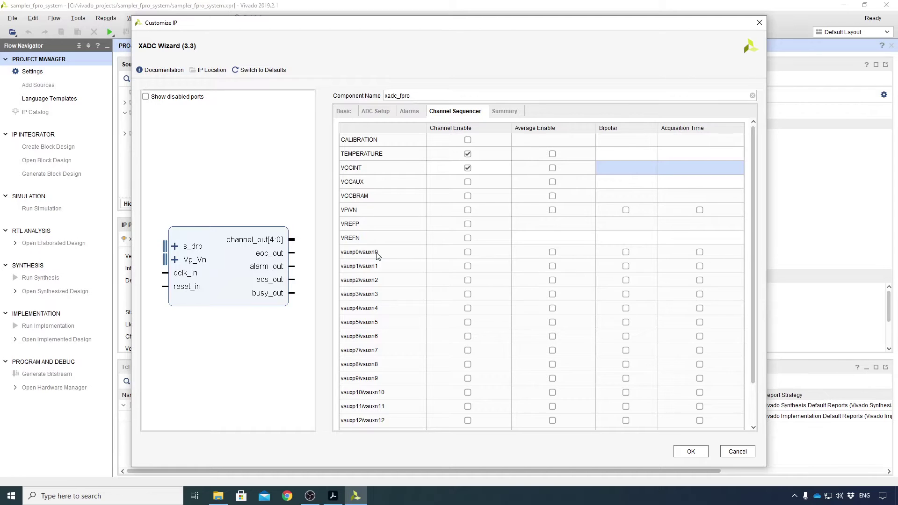
left_click(467, 280)
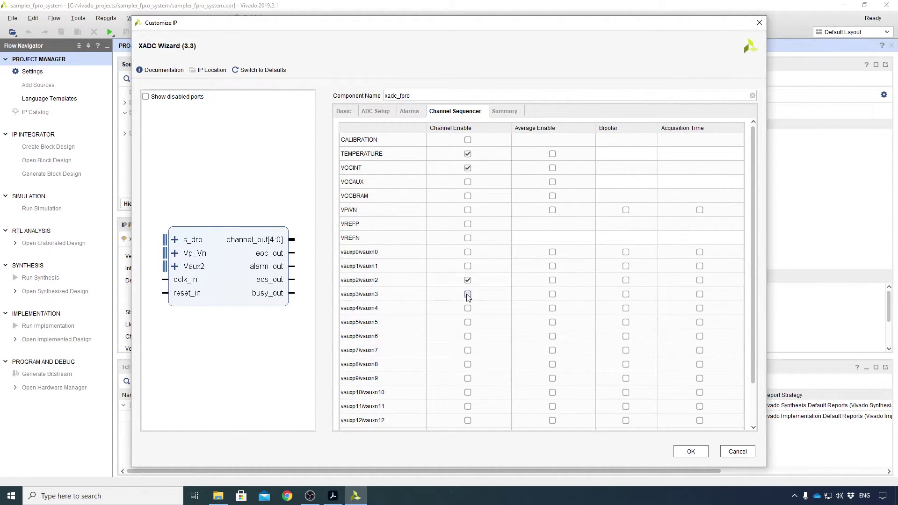
left_click(468, 295)
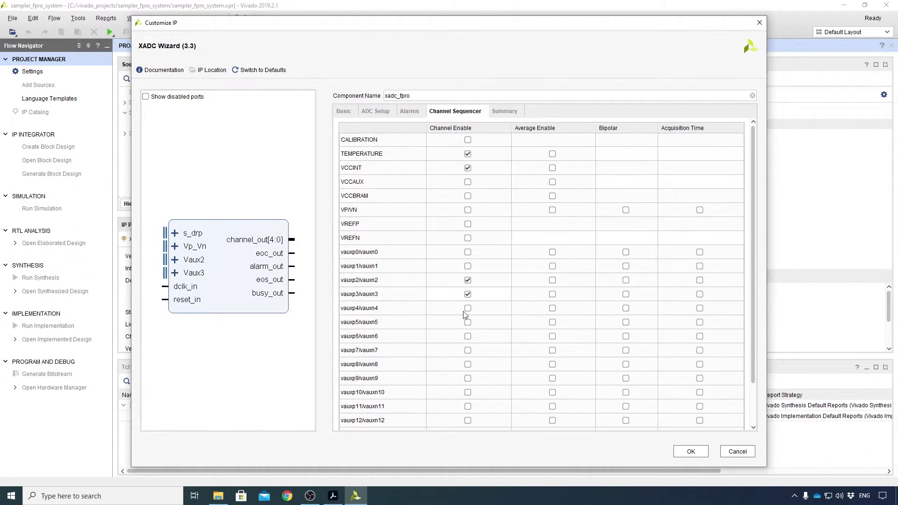
left_click(468, 393)
left_click(467, 406)
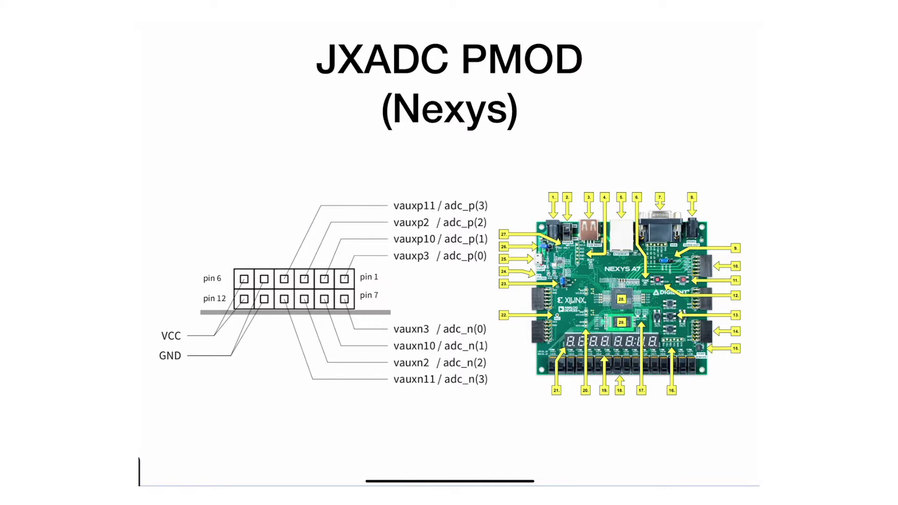
mouse_move(625, 280)
left_mouse_down()
mouse_move(640, 263)
mouse_move(686, 260)
left_mouse_up()
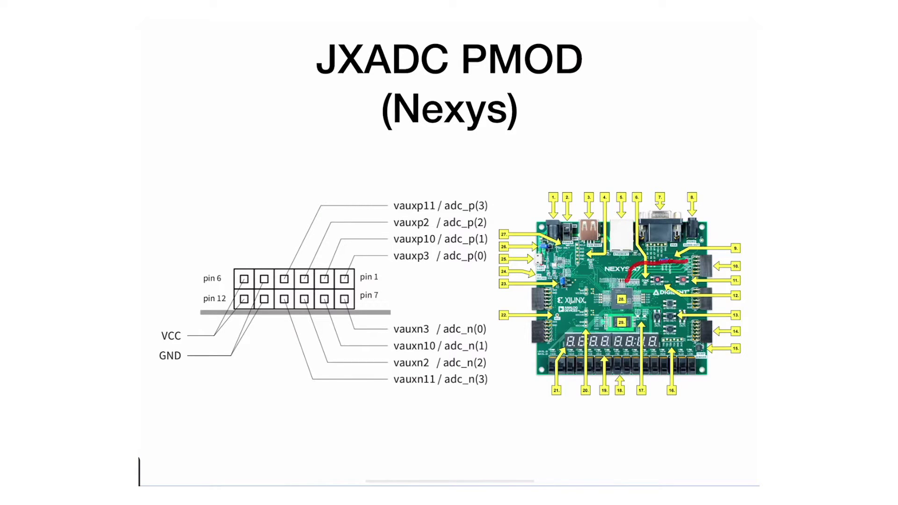